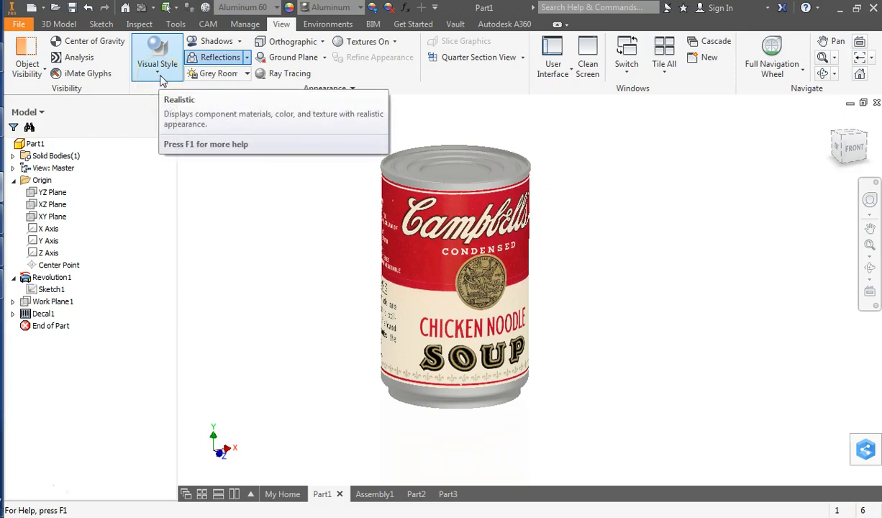
Step: Apply the Realistic visual style to the soup can, then switch it to Shaded
left_click(161, 77)
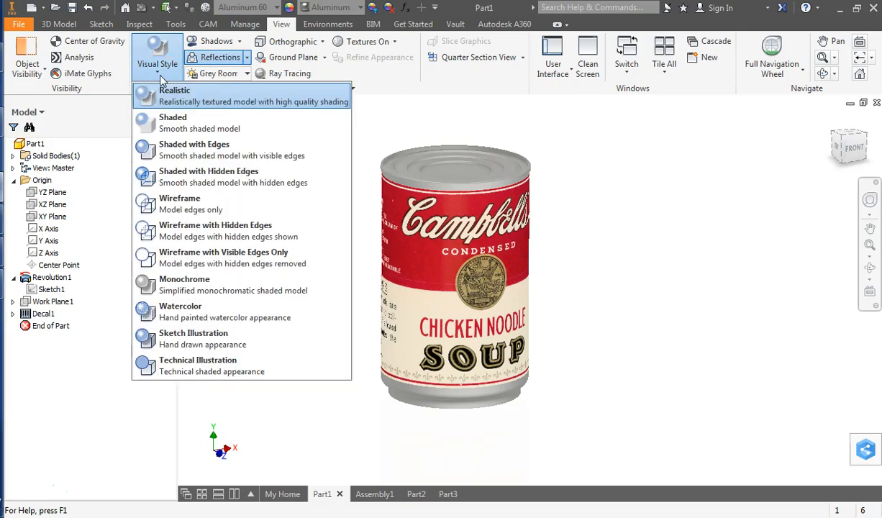
left_click(168, 99)
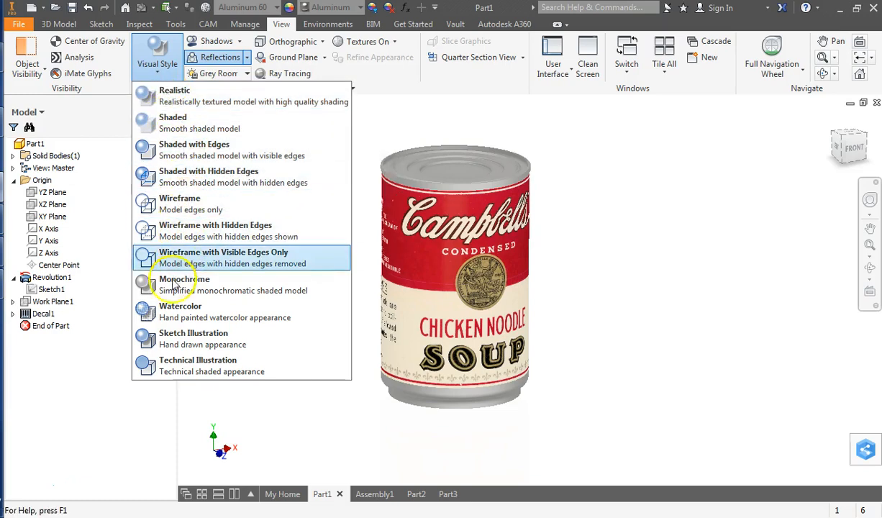
left_click(186, 104)
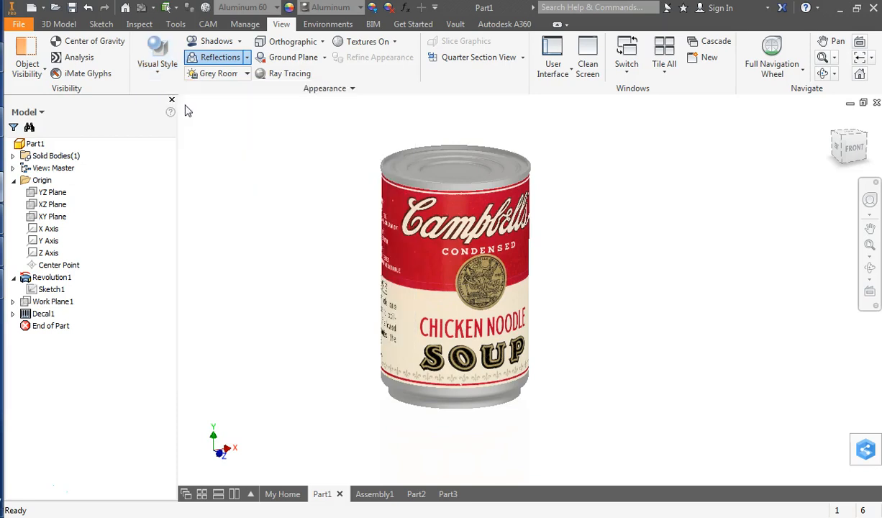
left_click(149, 78)
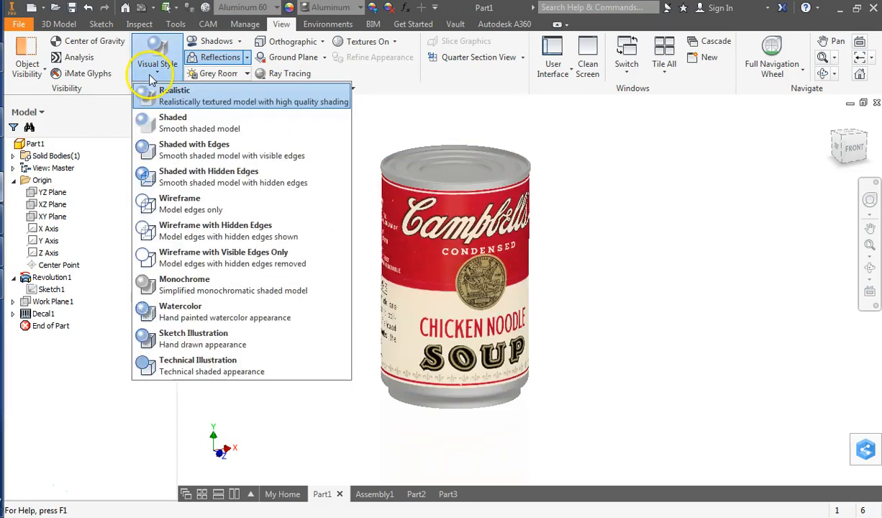
left_click(169, 124)
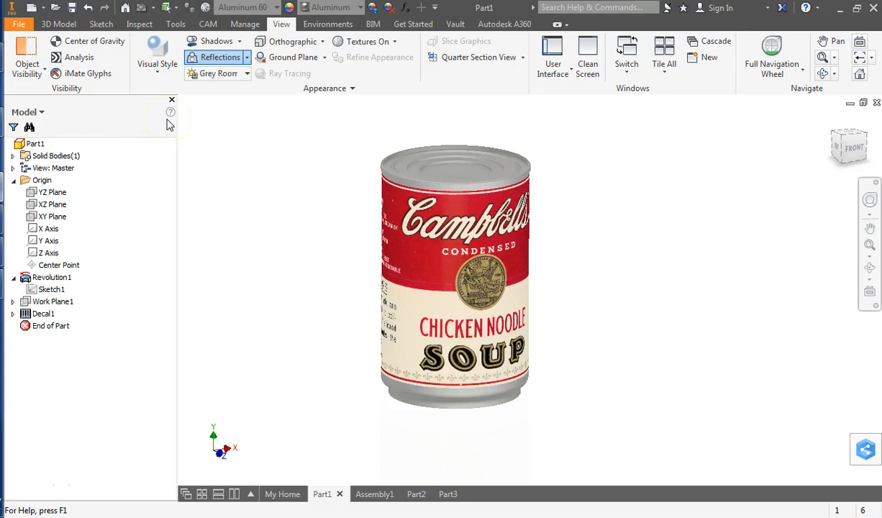
Step: Display the soup can as Shaded with Edges and examine the edge lines on its lid up close
left_click(148, 66)
left_click(191, 150)
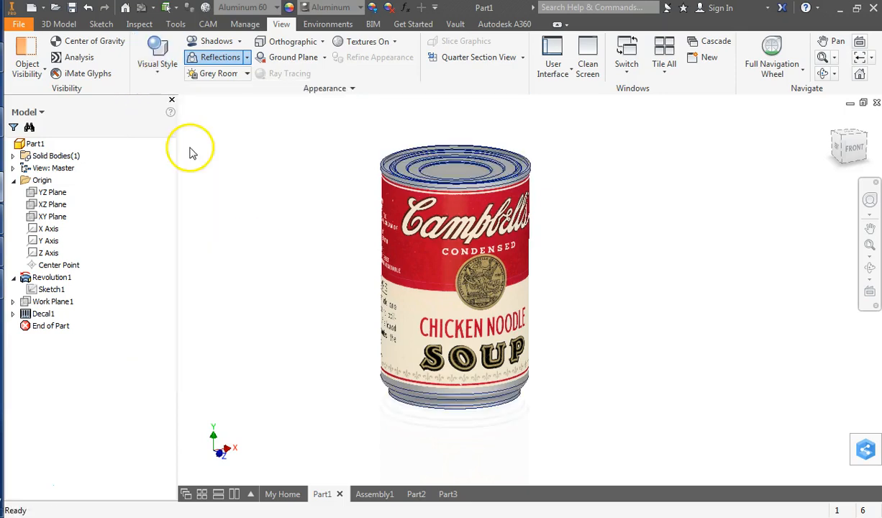
scroll(451, 152, "down", 5)
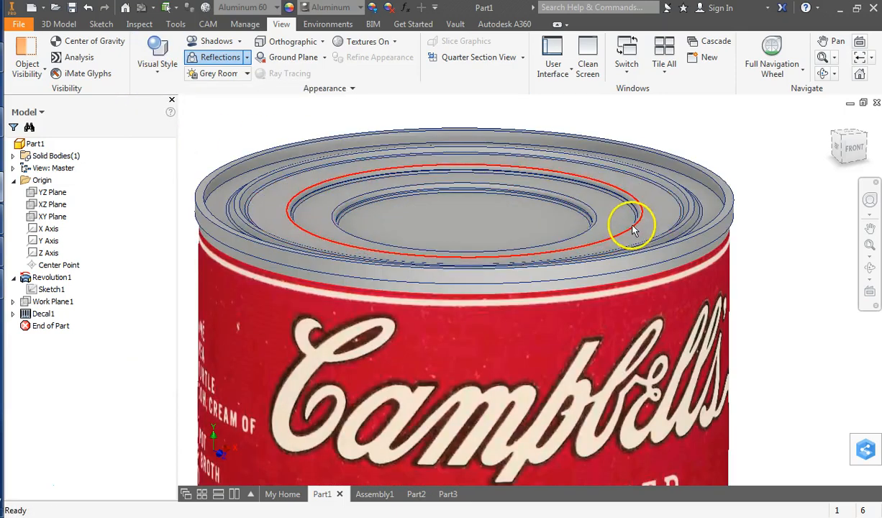
scroll(635, 228, "down", 4)
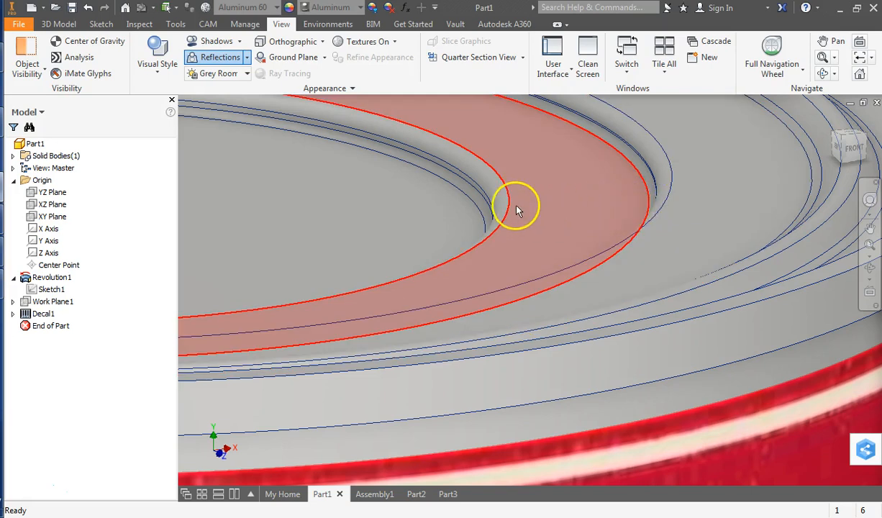
scroll(517, 209, "up", 3)
scroll(518, 208, "down", 3)
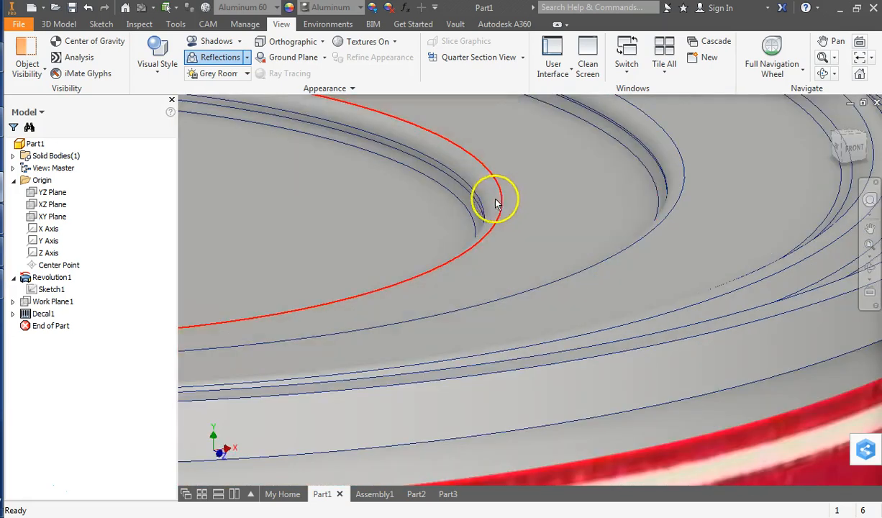
scroll(496, 207, "up", 2)
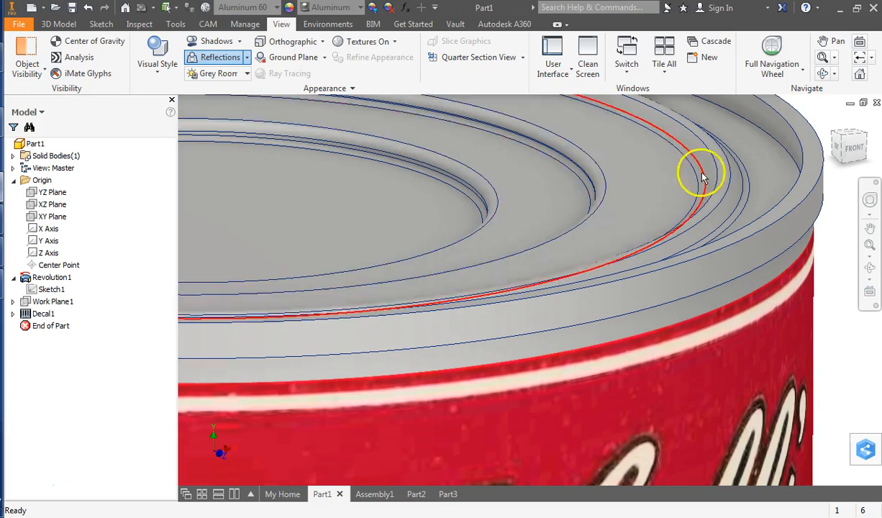
scroll(475, 206, "up", 3)
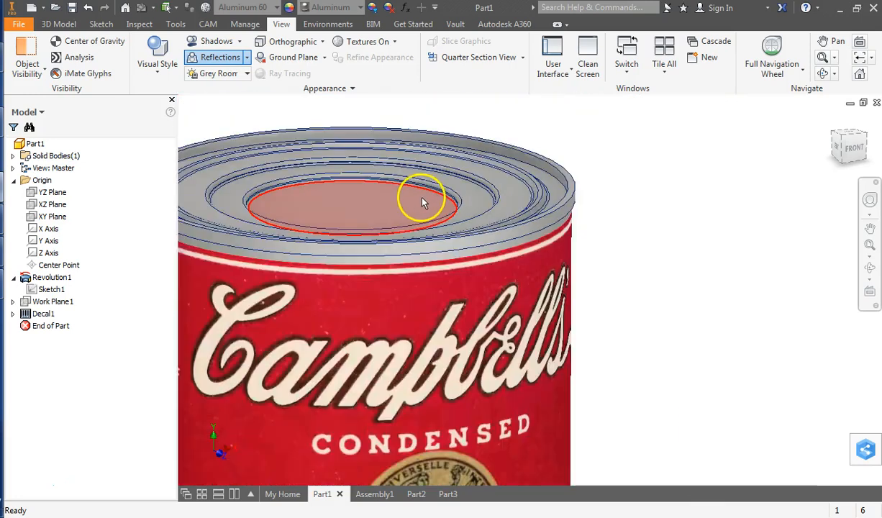
scroll(419, 200, "up", 5)
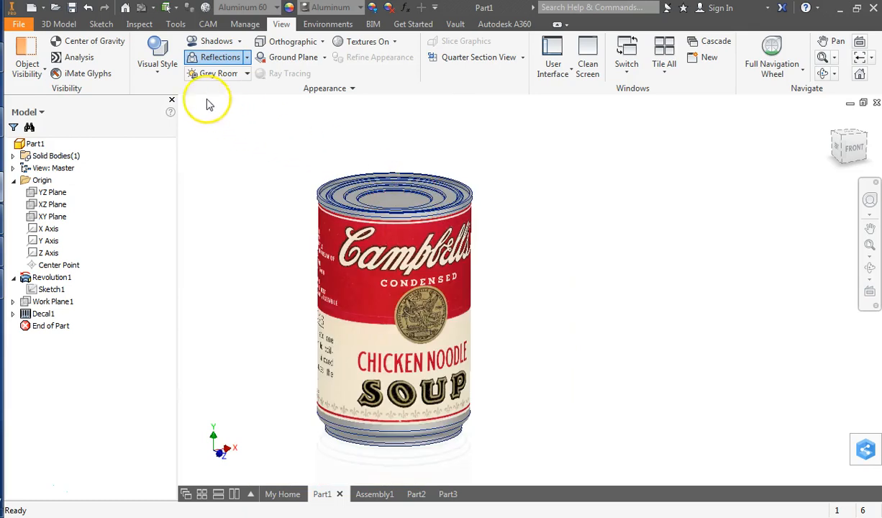
Step: Preview the soup can in the Watercolor visual style, then in Wireframe
left_click(164, 82)
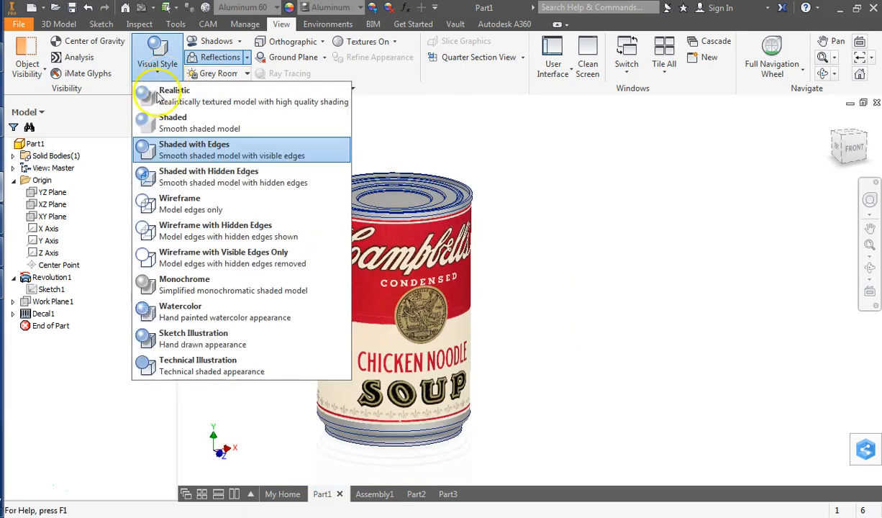
left_click(189, 317)
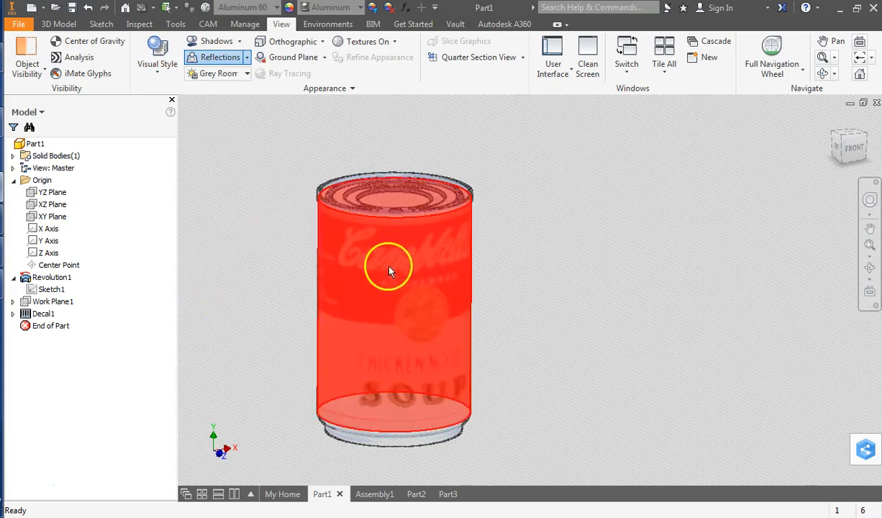
left_click(163, 77)
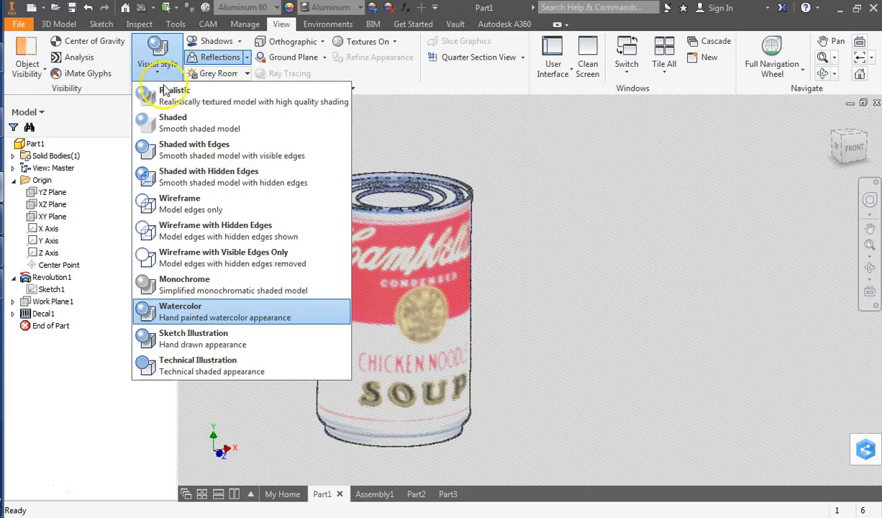
left_click(185, 207)
left_click(199, 208)
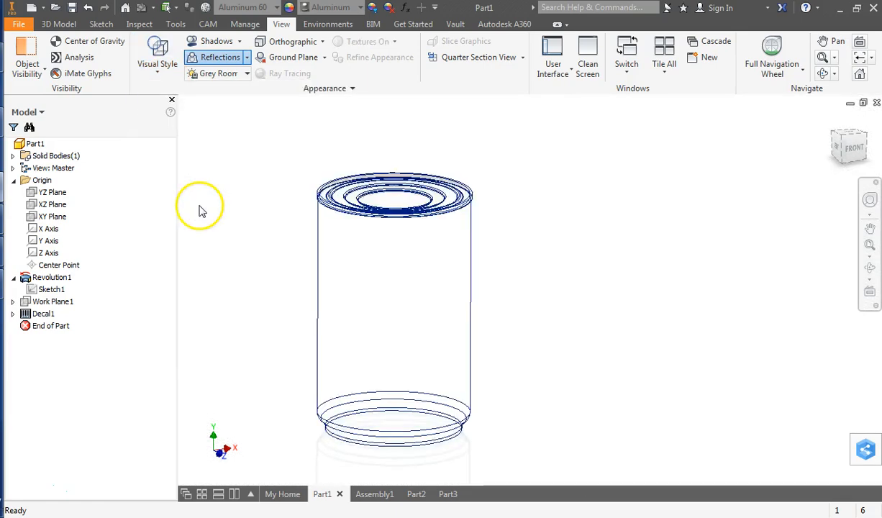
middle_click_drag(270, 209, 337, 209)
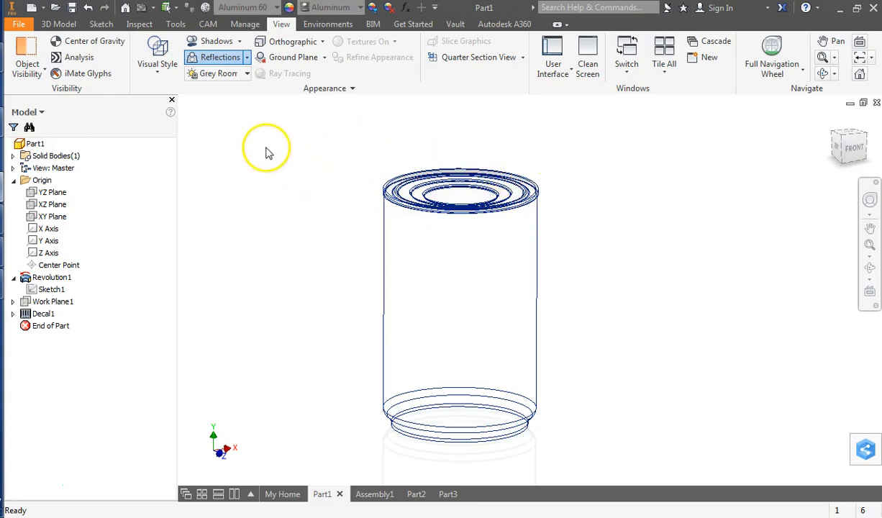
Step: Preview the soup can in the Monochrome visual style, then return it to Shaded with Edges
left_click(163, 85)
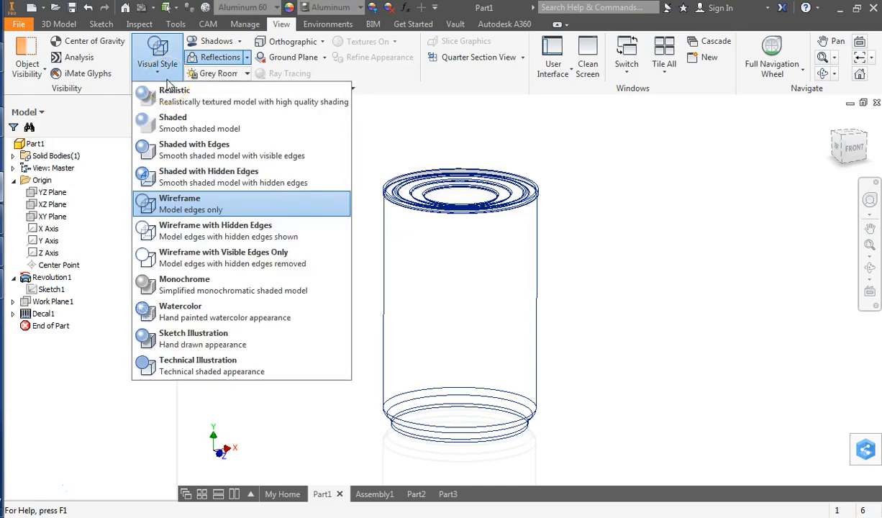
left_click(193, 288)
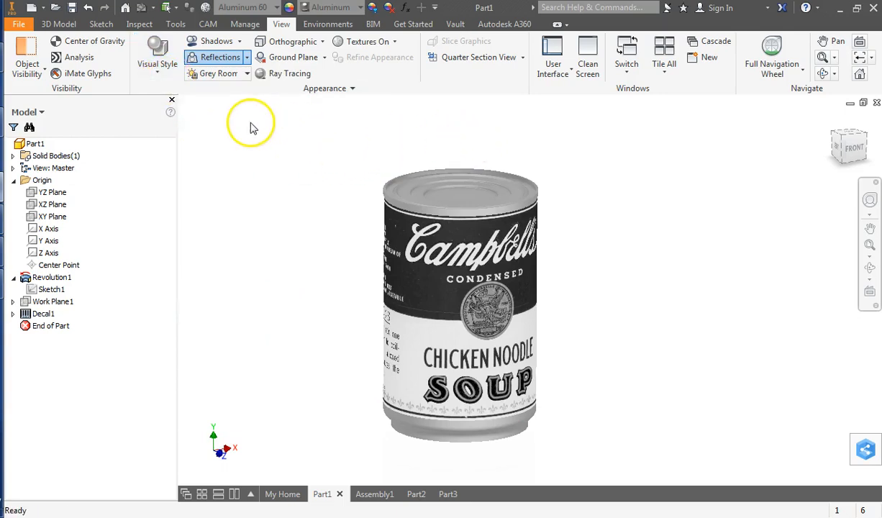
left_click(160, 83)
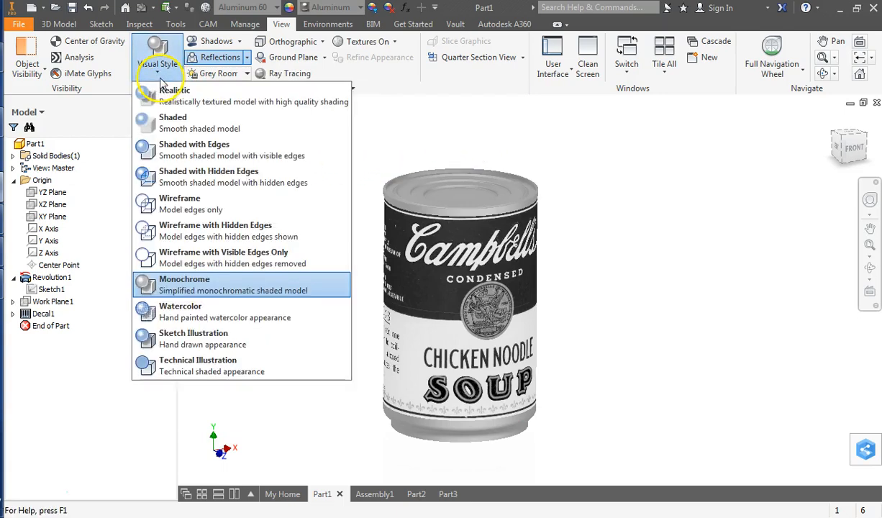
left_click(180, 150)
Step: Set the soup can's visual style to Wireframe
left_click(158, 67)
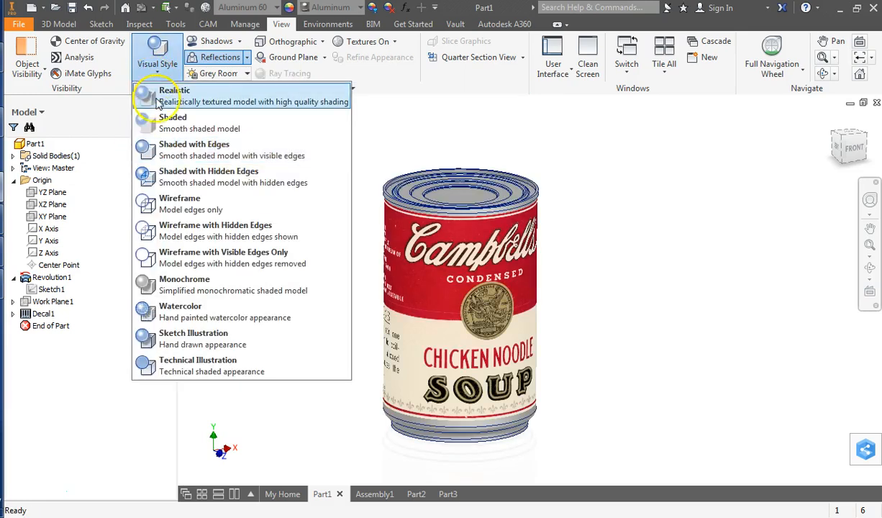
left_click(188, 207)
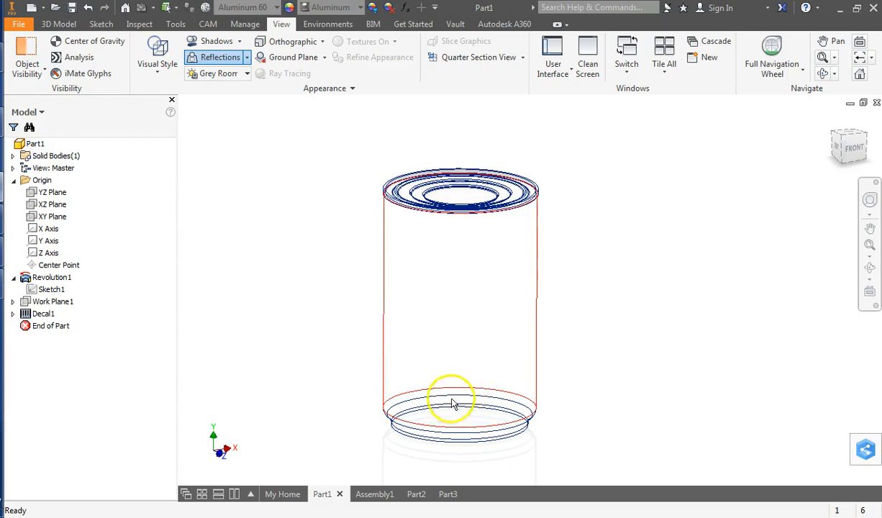
Step: Switch to the Assembly1 document and display its parts in the Shaded visual style
left_click(387, 493)
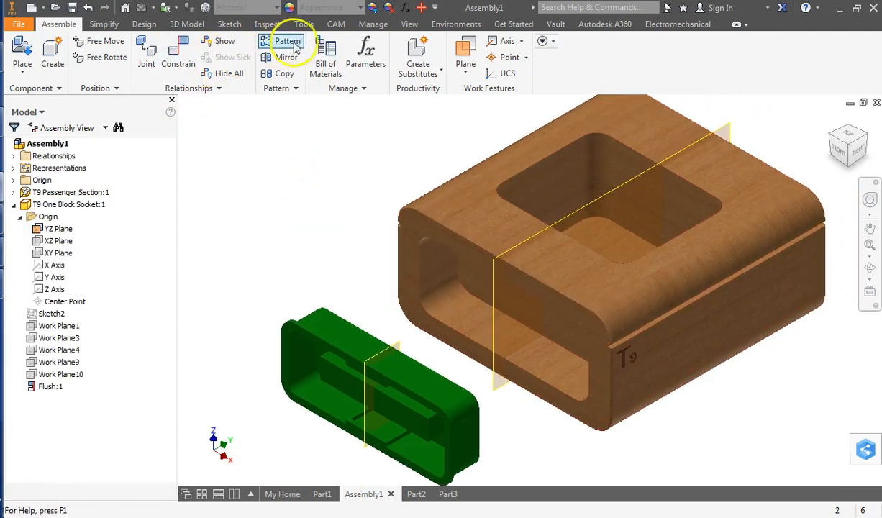
left_click(408, 26)
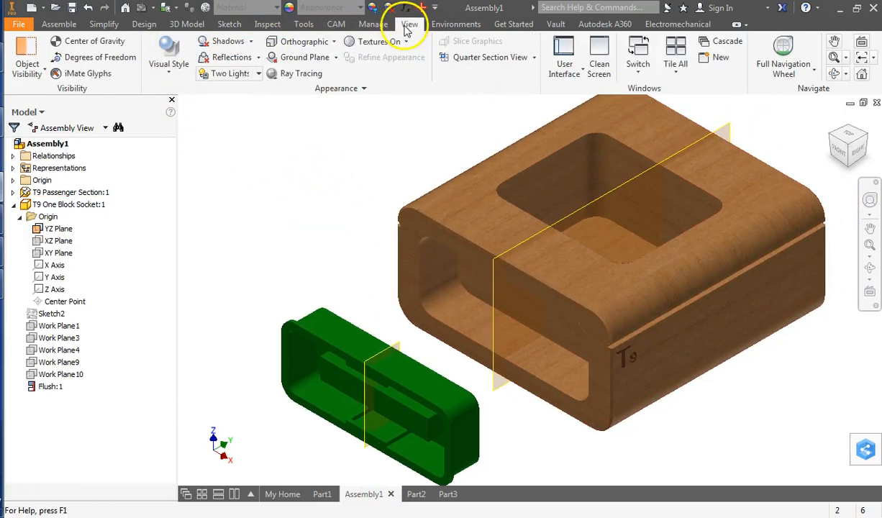
left_click(177, 76)
left_click(176, 101)
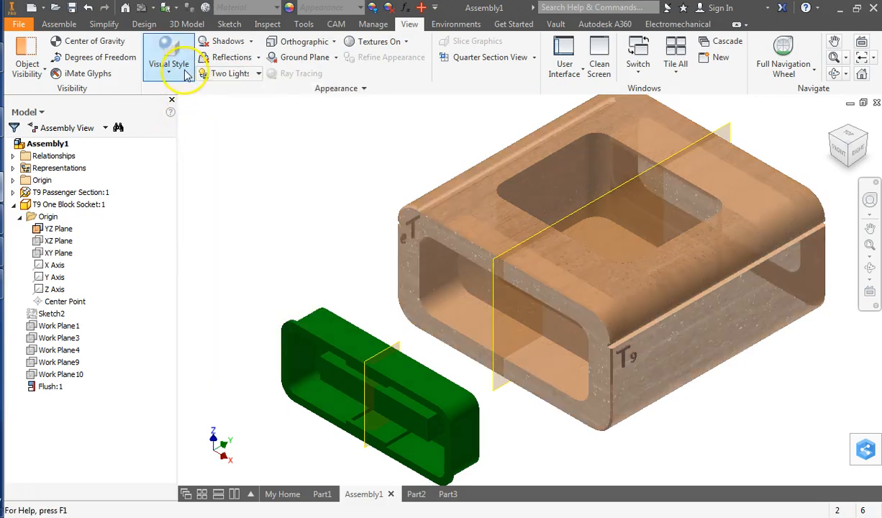
left_click(169, 49)
left_click(169, 116)
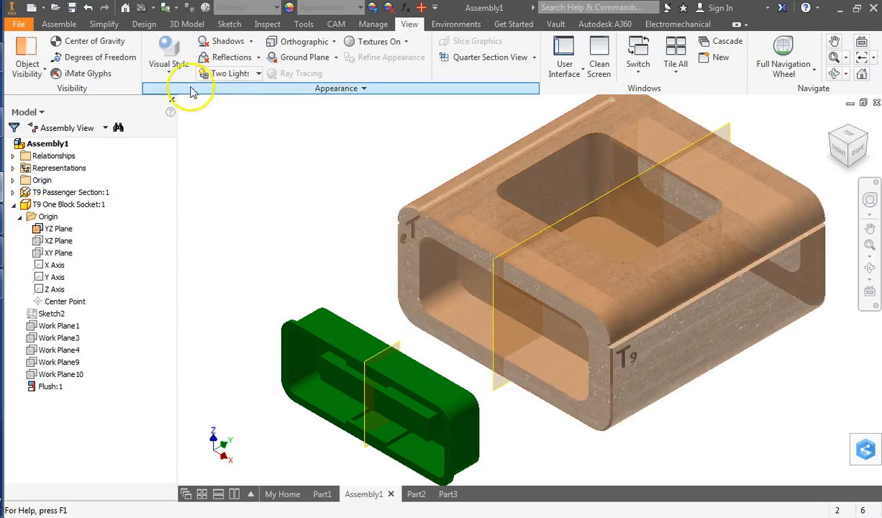
Step: Display the assembly as Shaded with Edges and inspect its edges from another corner of the model
left_click(172, 68)
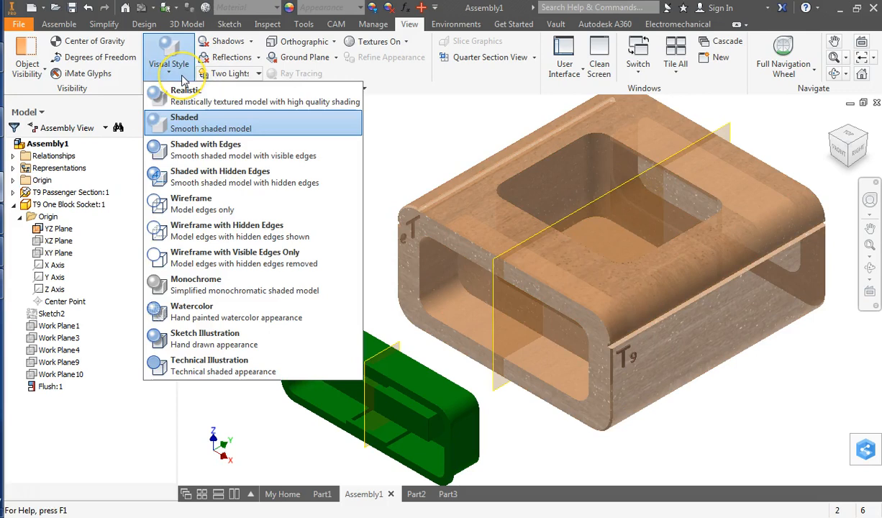
left_click(207, 152)
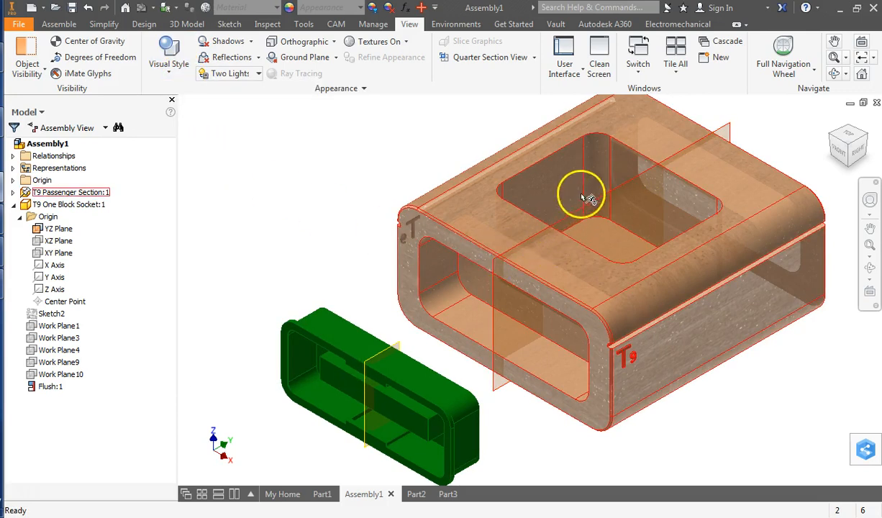
left_click(869, 140)
middle_click_drag(752, 240, 583, 95)
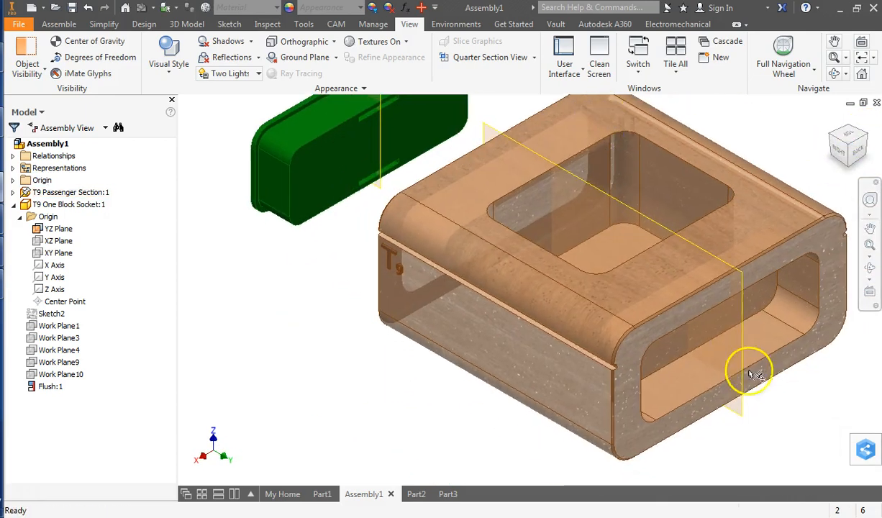
left_click(814, 134)
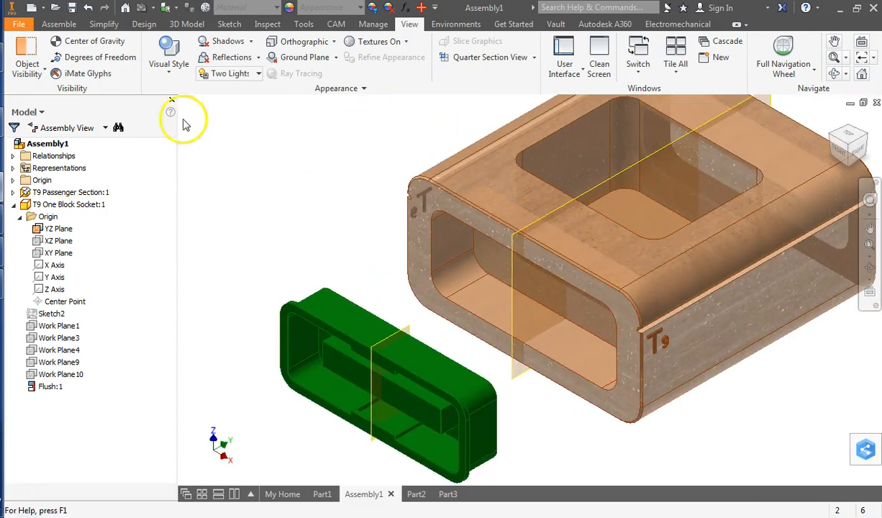
Step: Preview the assembly in the Wireframe with Hidden Edges visual style
left_click(170, 56)
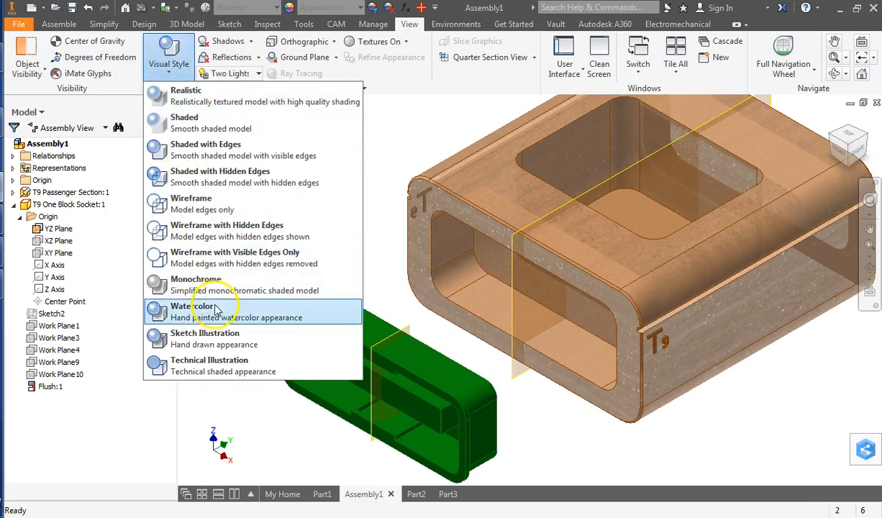
left_click(229, 229)
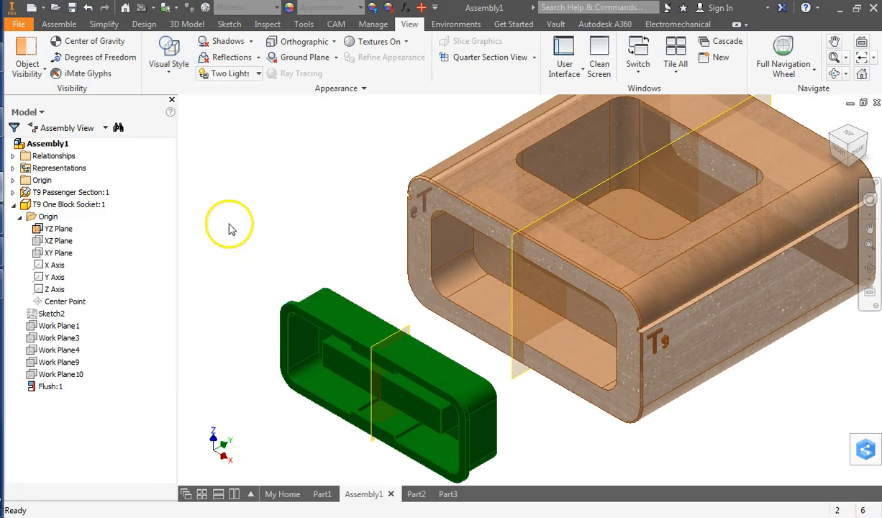
middle_click_drag(417, 211, 315, 246)
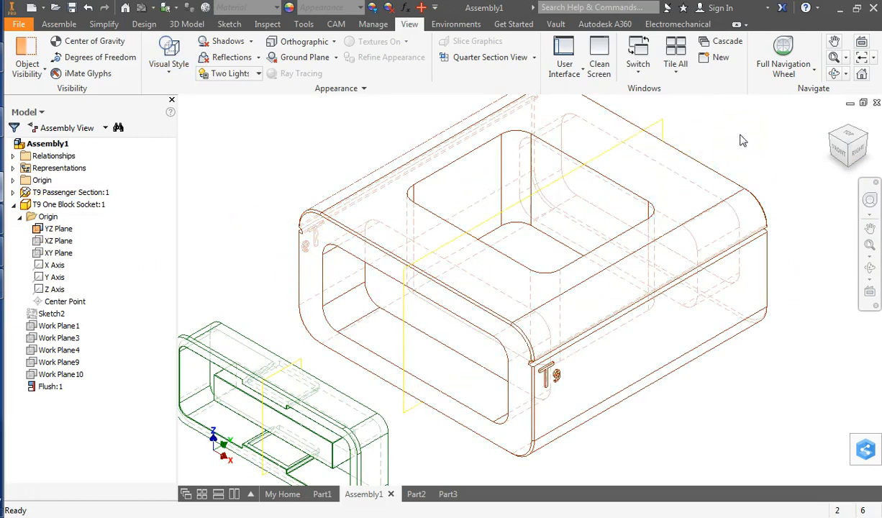
Step: Set the assembly's visual style to Wireframe with Visible Edges Only
left_click(164, 75)
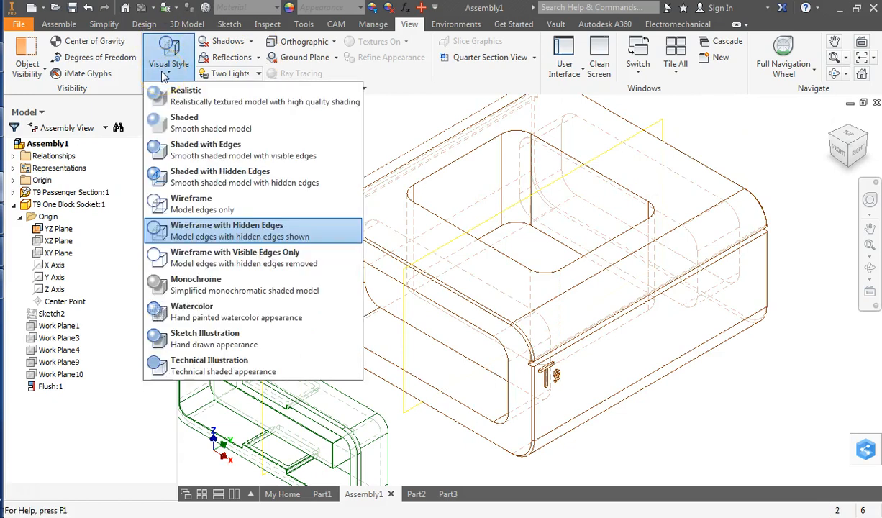
left_click(229, 265)
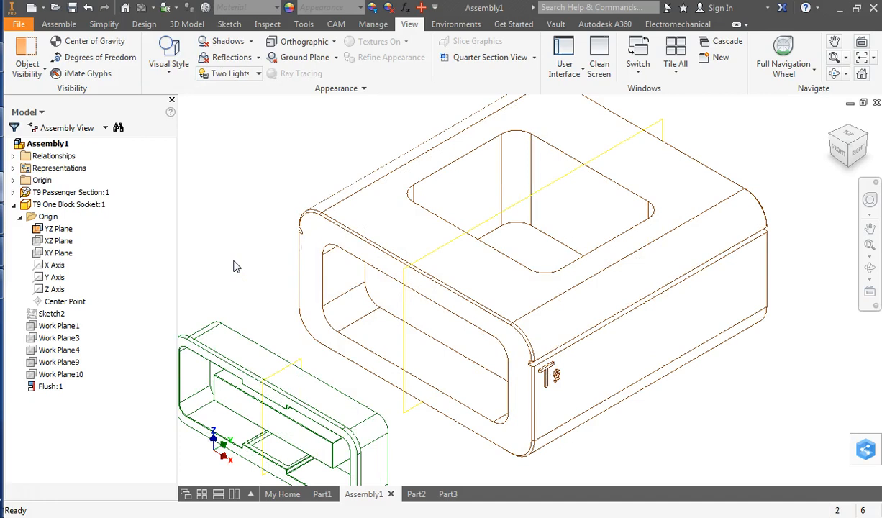
Step: Display the assembly in the plain Wireframe visual style
left_click(169, 54)
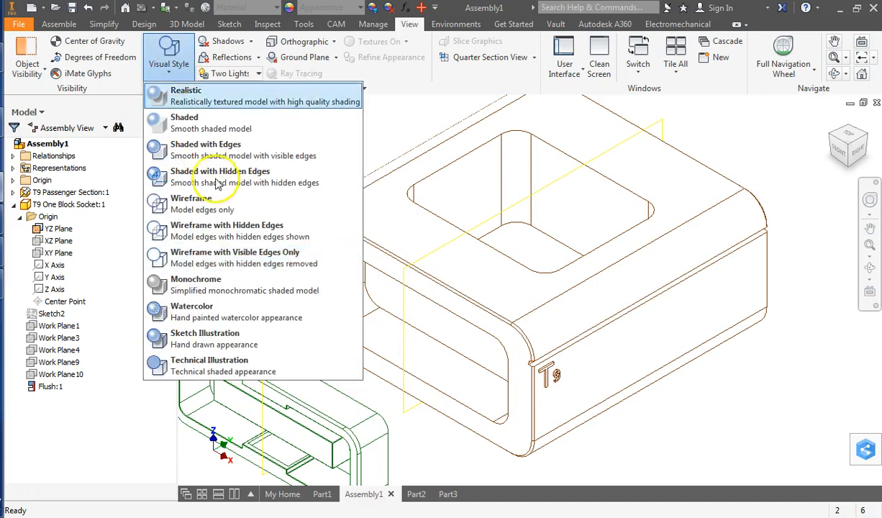
left_click(218, 206)
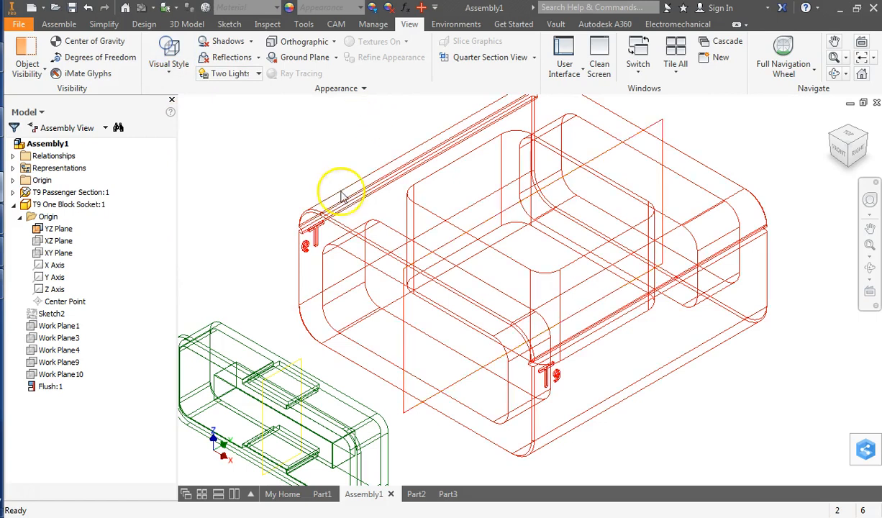
Step: Switch to the Part1 soup can document and display it in the Realistic visual style
left_click(322, 497)
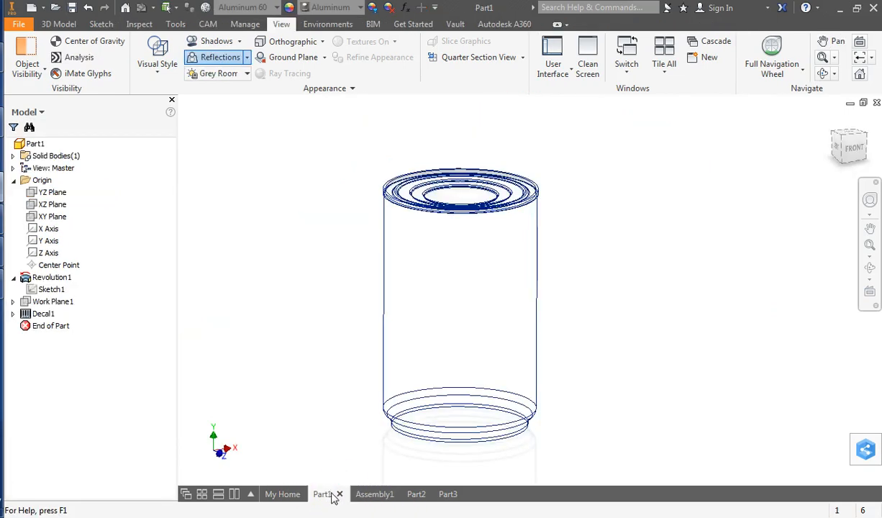
left_click(158, 71)
left_click(168, 94)
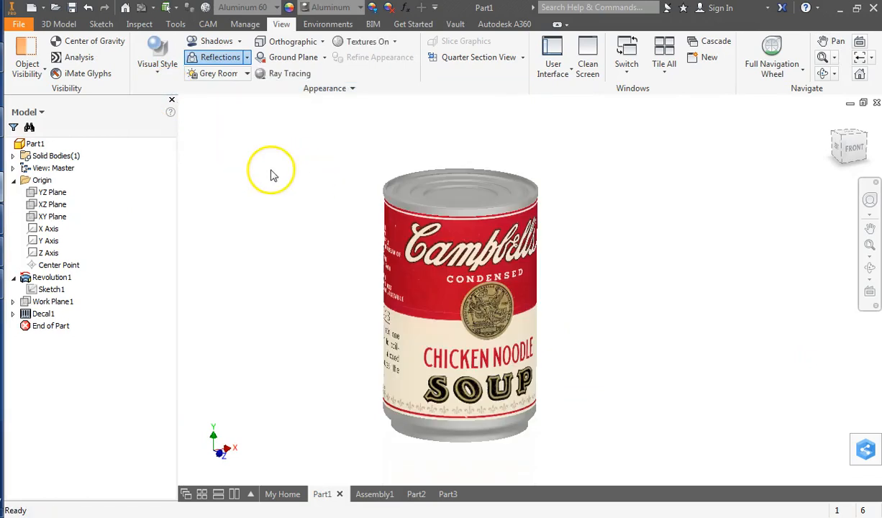
Step: Examine the realistic soup can's lid and label up close and from a distance
key("F2")
middle_click_drag(322, 207, 333, 186)
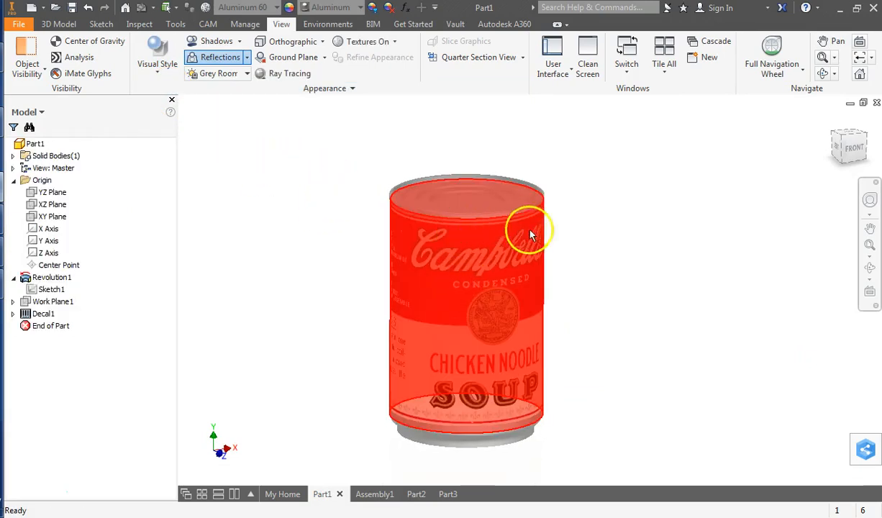
scroll(625, 228, "up", 5)
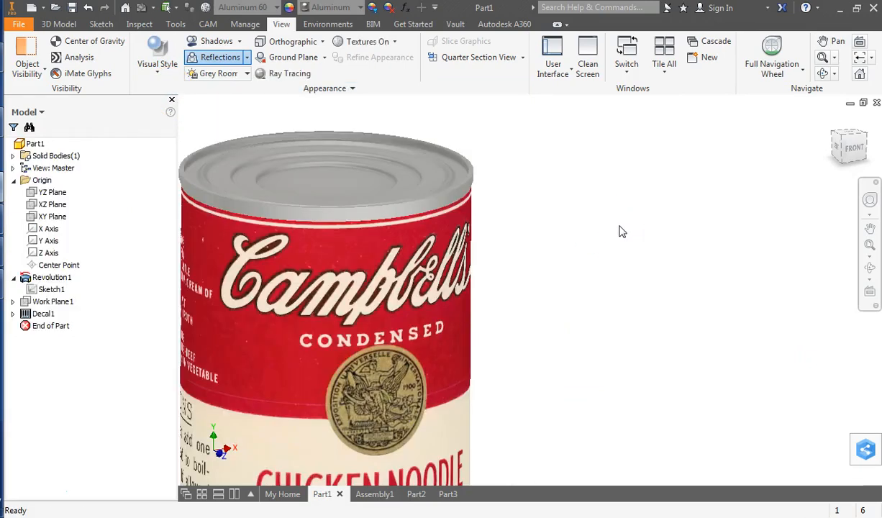
scroll(619, 229, "down", 4)
middle_click_drag(484, 210, 684, 262)
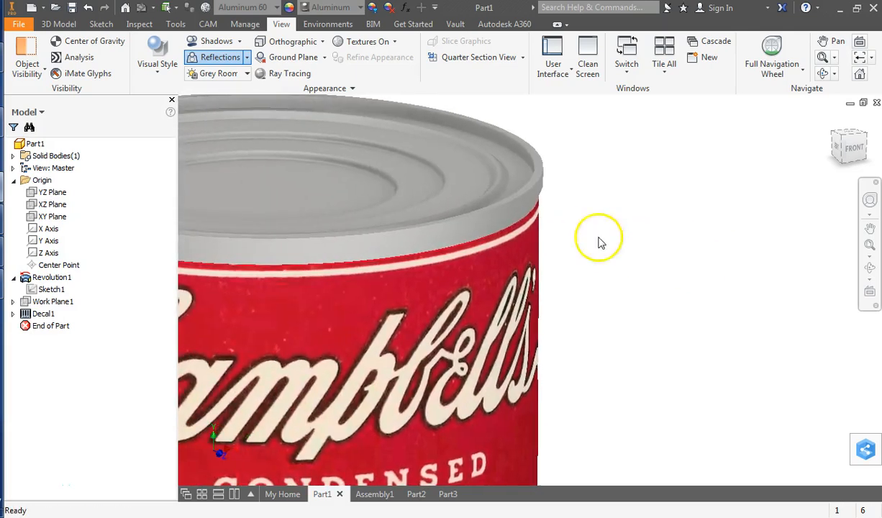
scroll(589, 190, "up", 2)
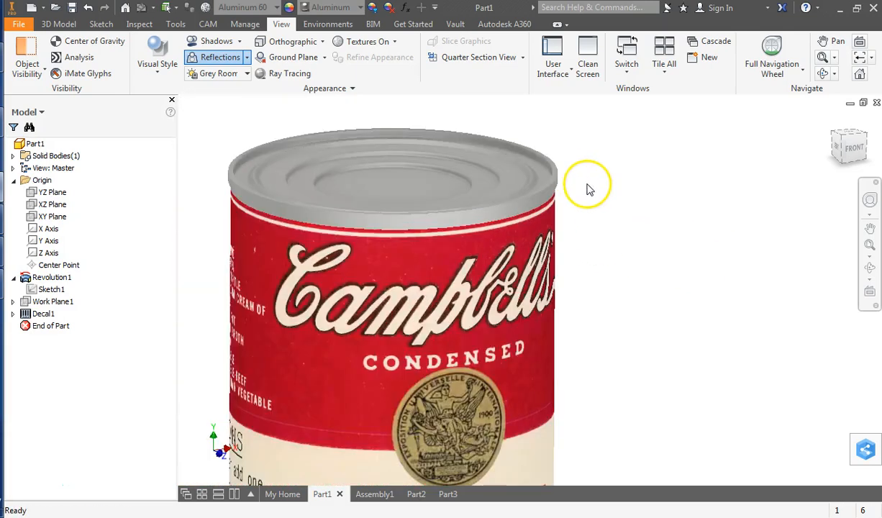
scroll(589, 189, "up", 2)
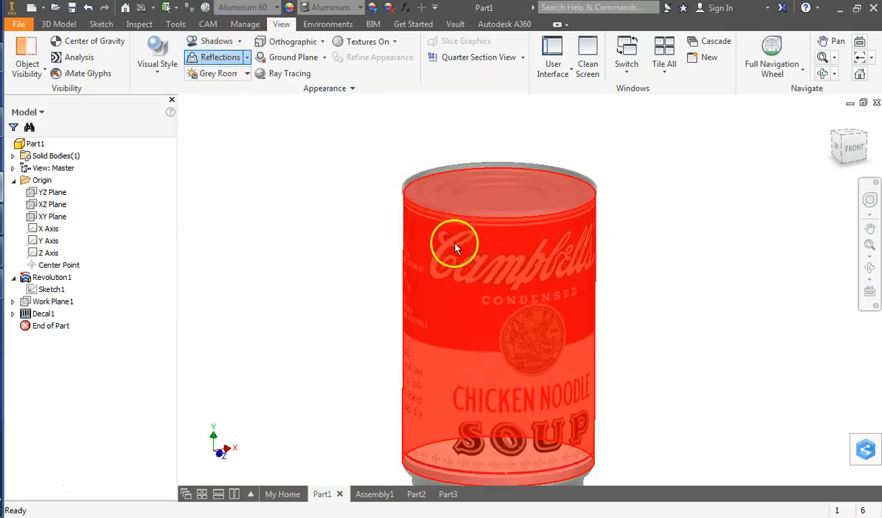
scroll(371, 299, "up", 3)
scroll(360, 302, "down", 2)
scroll(341, 257, "down", 3)
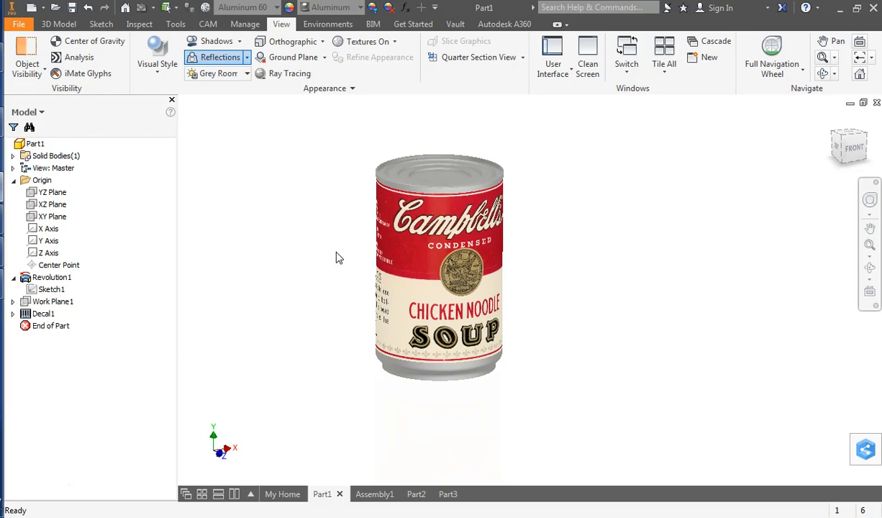
middle_click_drag(321, 196, 322, 227)
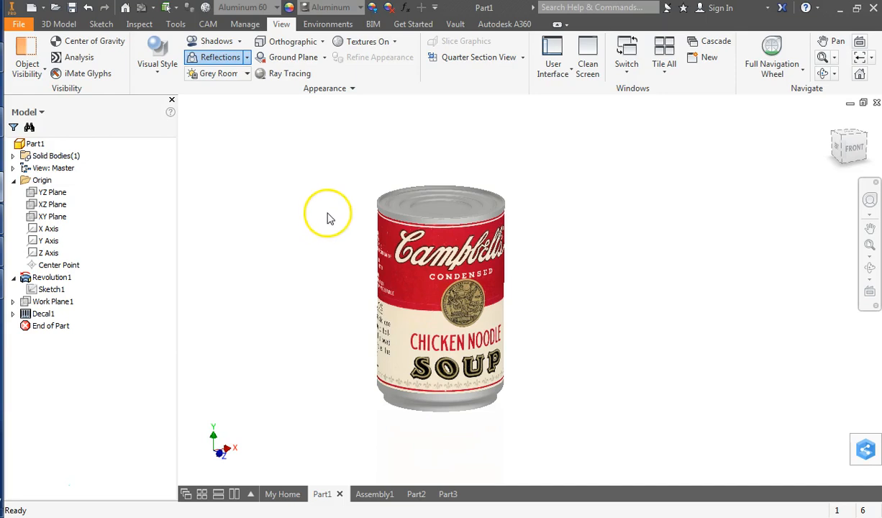
Step: Open the soup can in the Inventor Studio environment and center it in the view
left_click(328, 26)
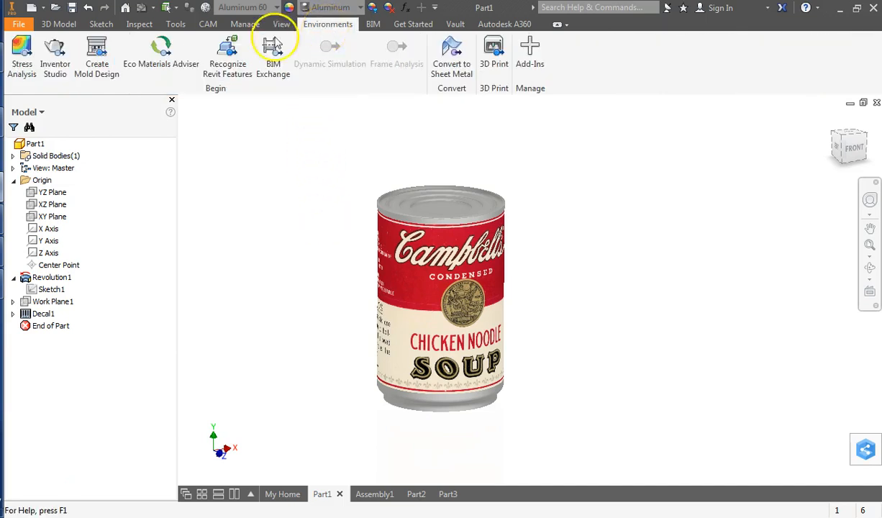
left_click(58, 70)
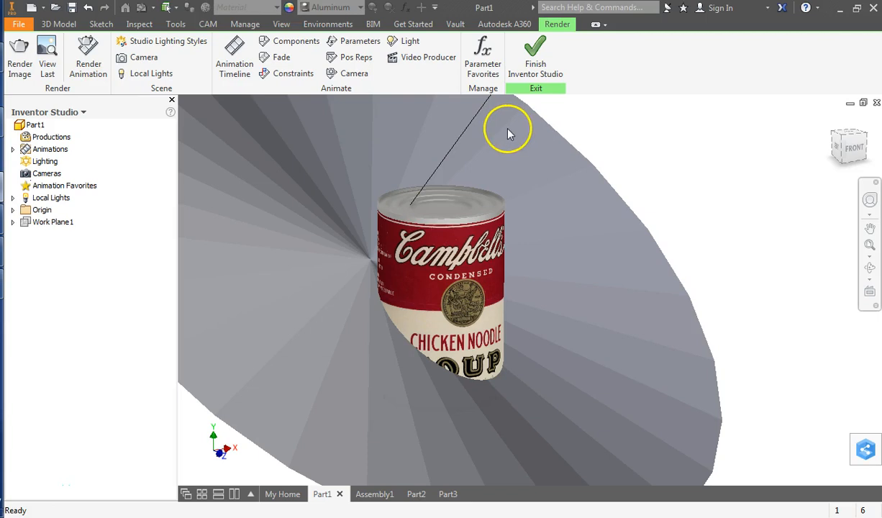
middle_click_drag(612, 195, 659, 187)
middle_click_drag(728, 175, 666, 219)
middle_click_drag(383, 230, 356, 223)
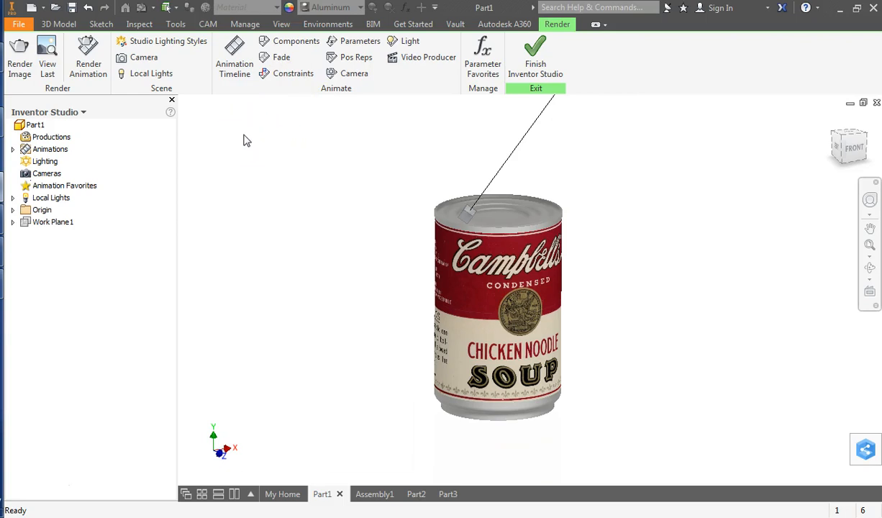
middle_click_drag(350, 210, 303, 216)
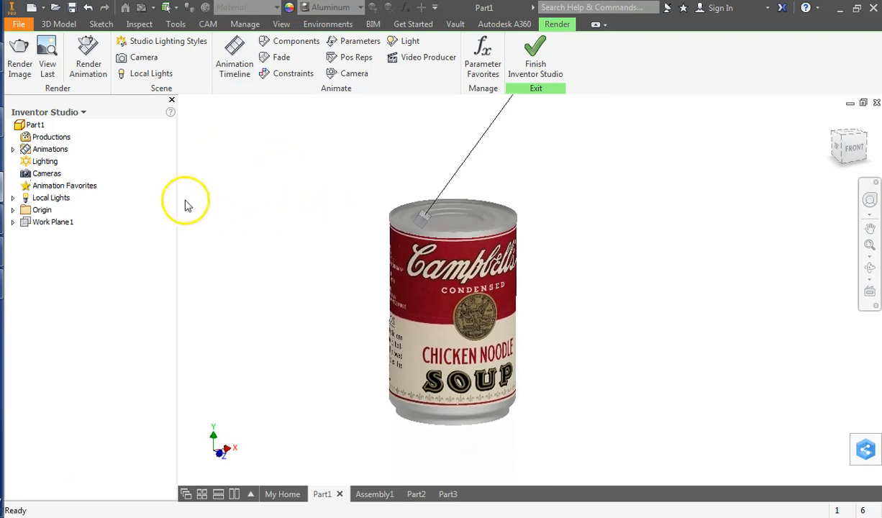
Step: Open the Render Image settings and review the General, Output and Renderer options
left_click(21, 64)
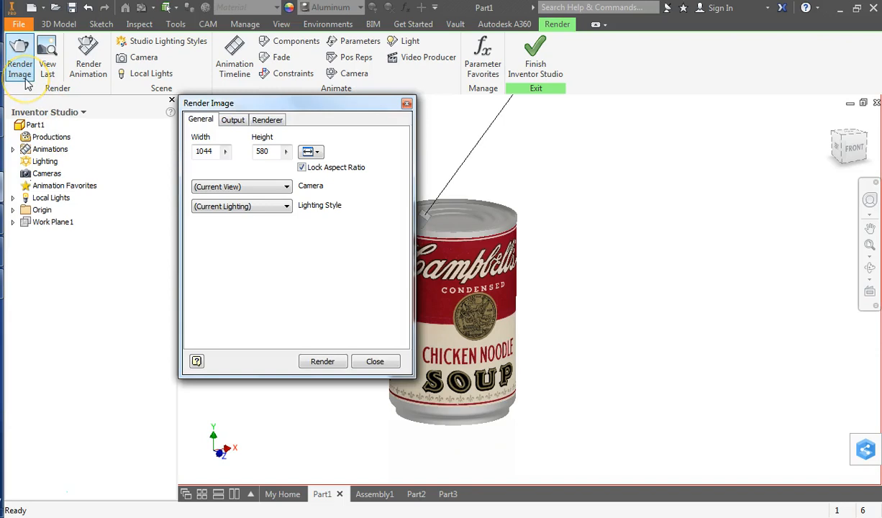
left_click(226, 122)
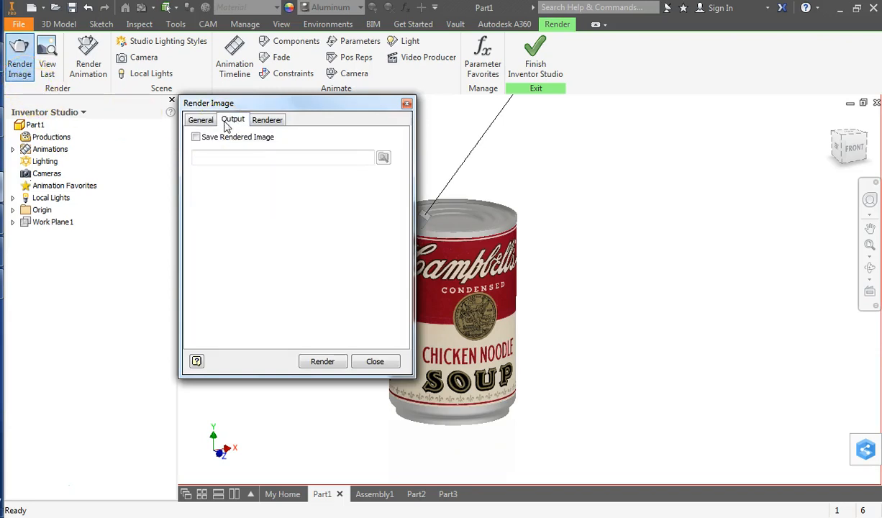
left_click(260, 121)
left_click(199, 121)
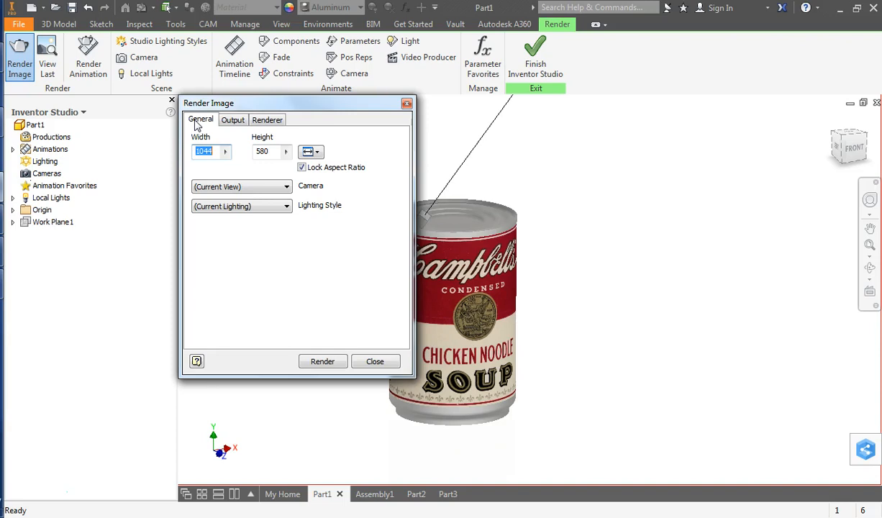
left_click(263, 122)
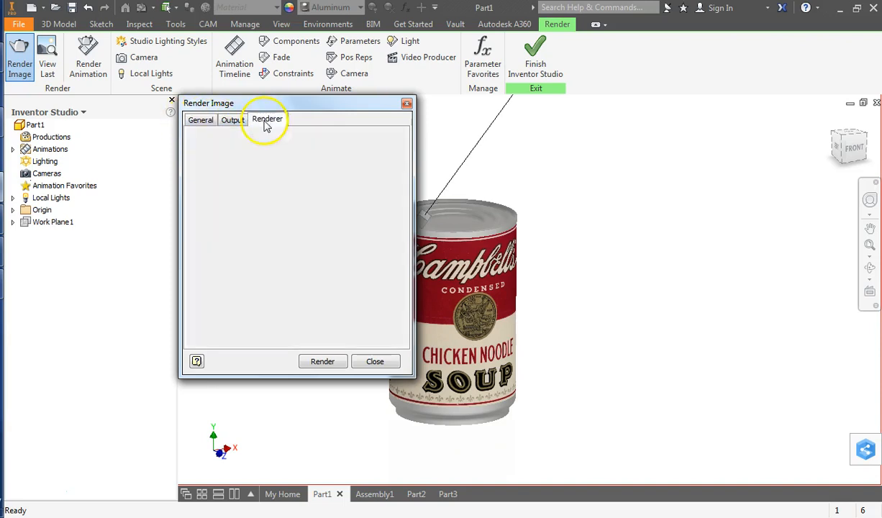
left_click_drag(324, 102, 309, 103)
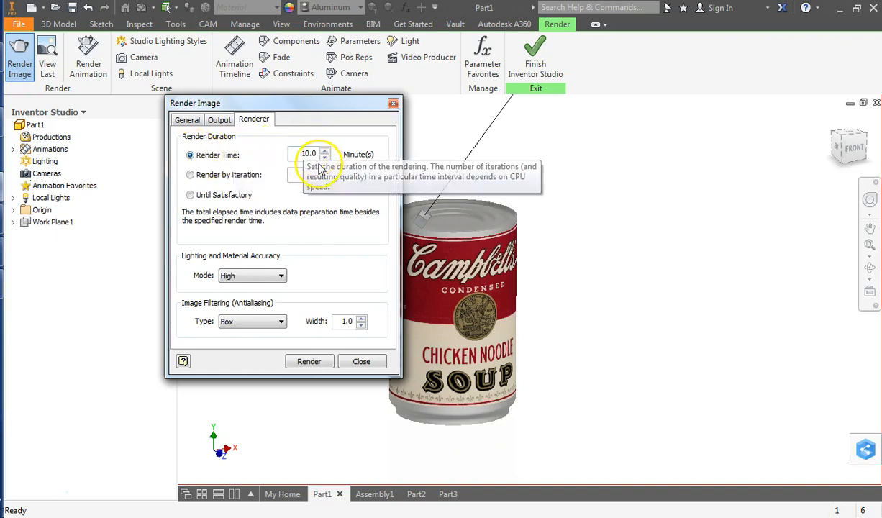
Step: Start rendering the can with a 10-minute render time, stop it early and close the output and render settings
left_click(191, 175)
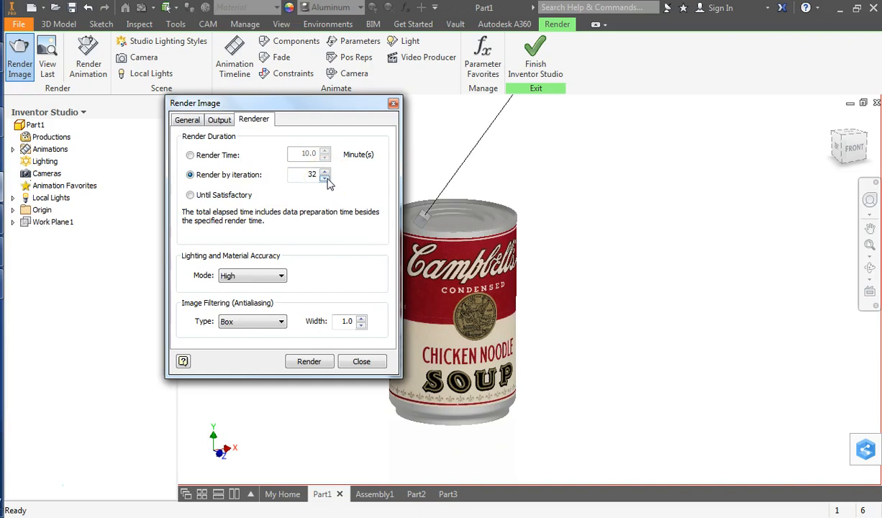
left_click(190, 155)
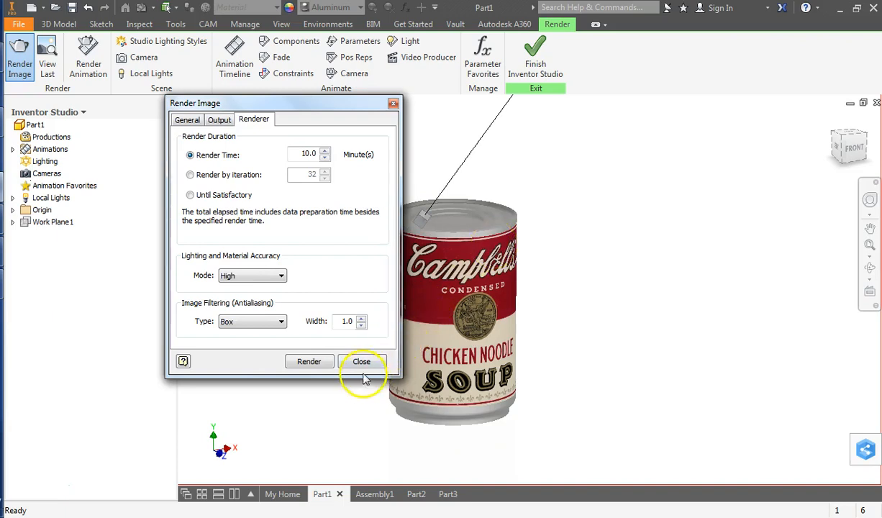
left_click(311, 362)
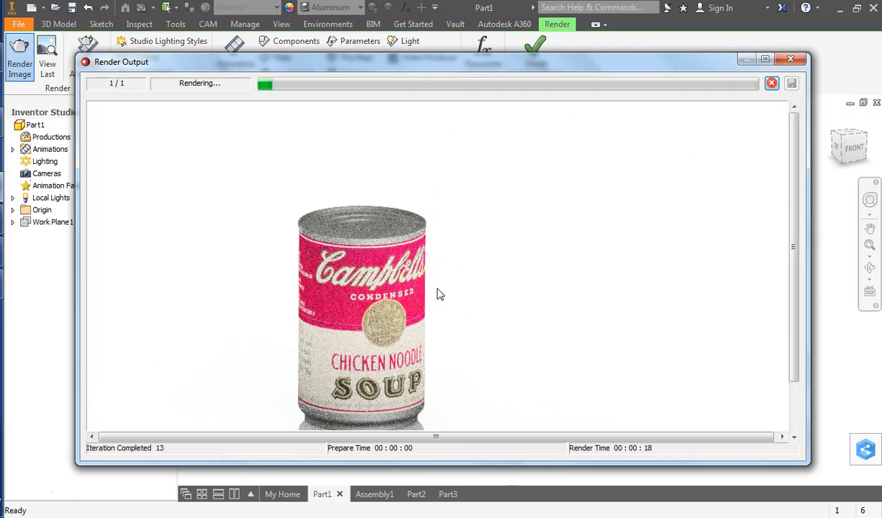
left_click(772, 84)
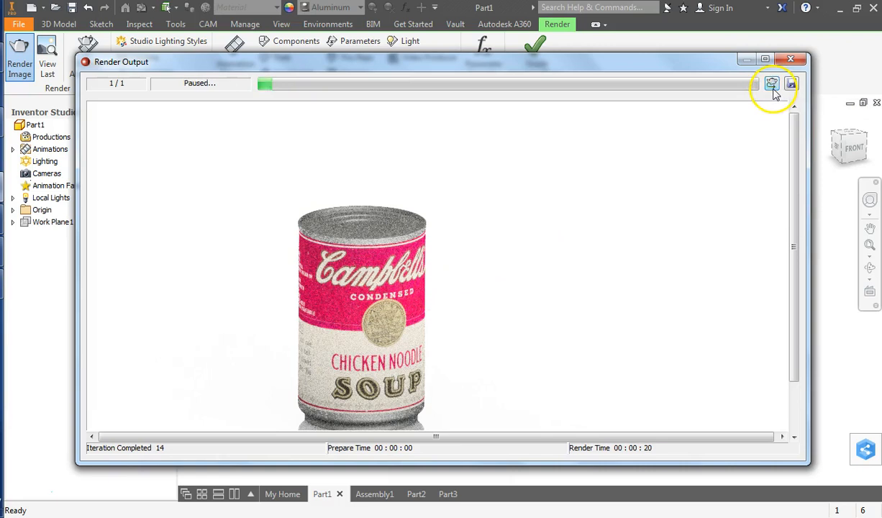
left_click(790, 58)
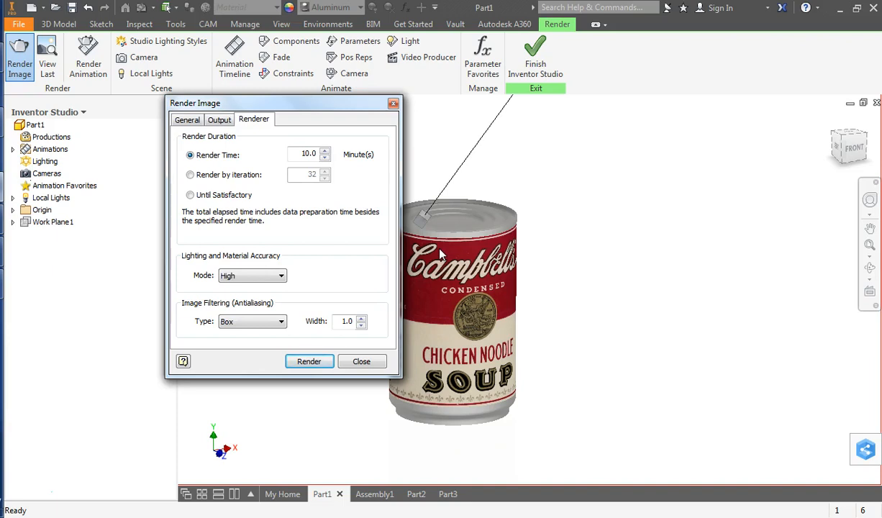
left_click(393, 106)
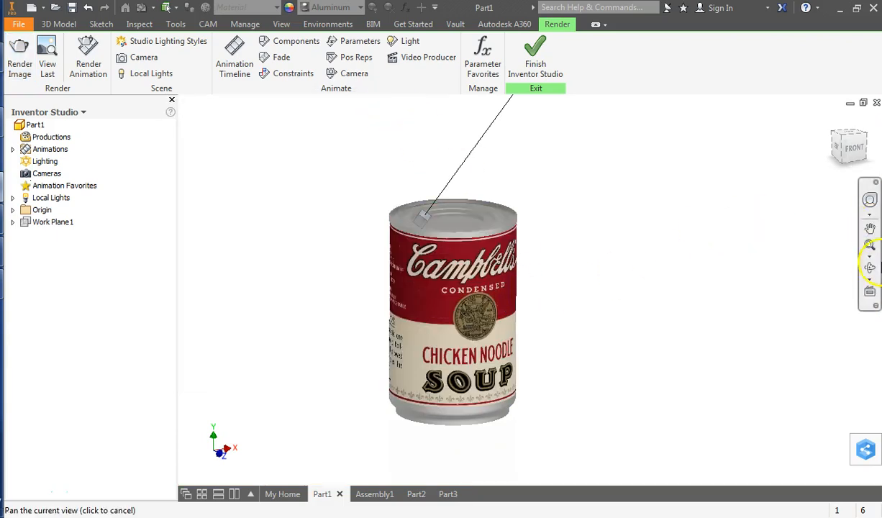
Step: Orbit the view so that the soup can is shown at a tilted angle
left_click(871, 270)
mouse_move(374, 295)
left_mouse_down()
mouse_move(399, 293)
mouse_move(388, 291)
left_mouse_up()
left_click_drag(556, 141, 577, 159)
left_click_drag(645, 281, 675, 270)
key("Escape")
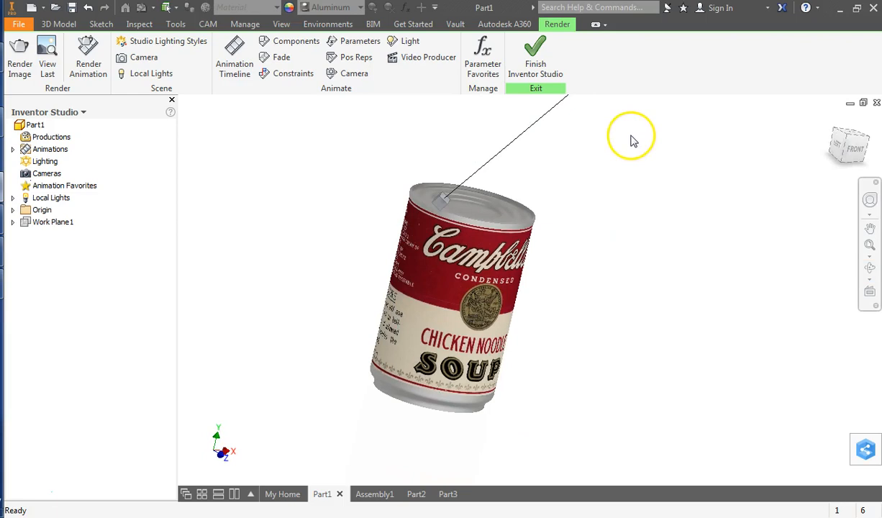